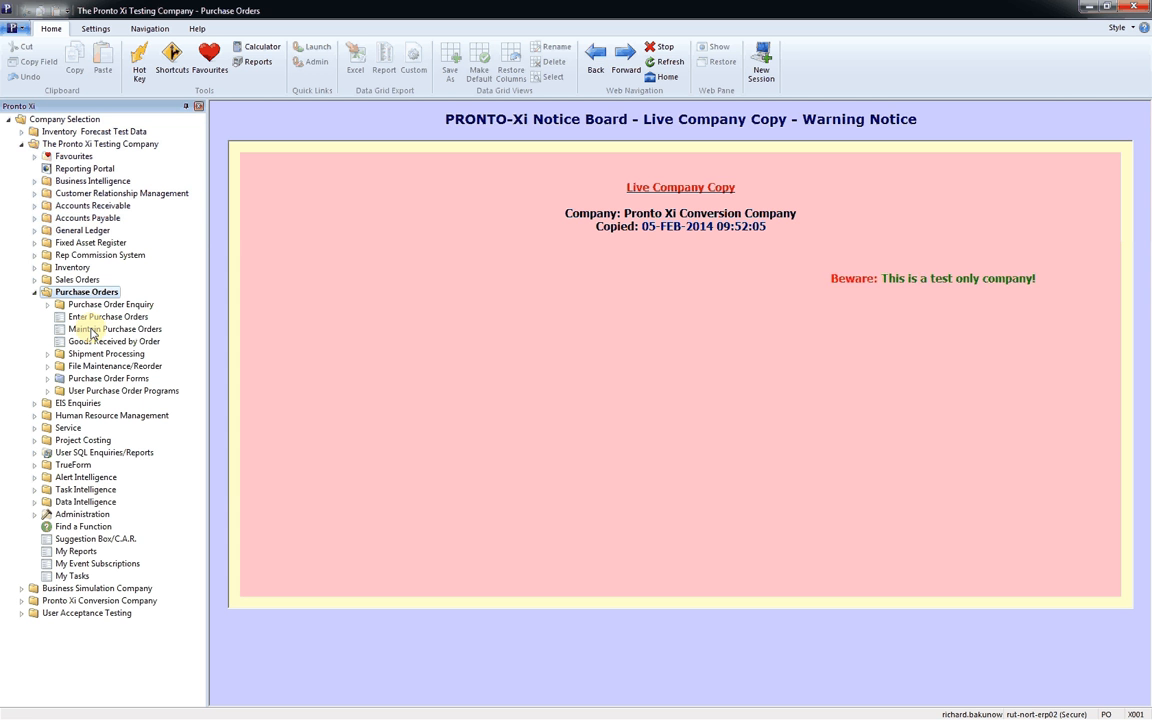
Step: Open Maintain Purchase Orders in The Pronto Xi Testing Company and delete the QLD View from its grid views
left_click(90, 333)
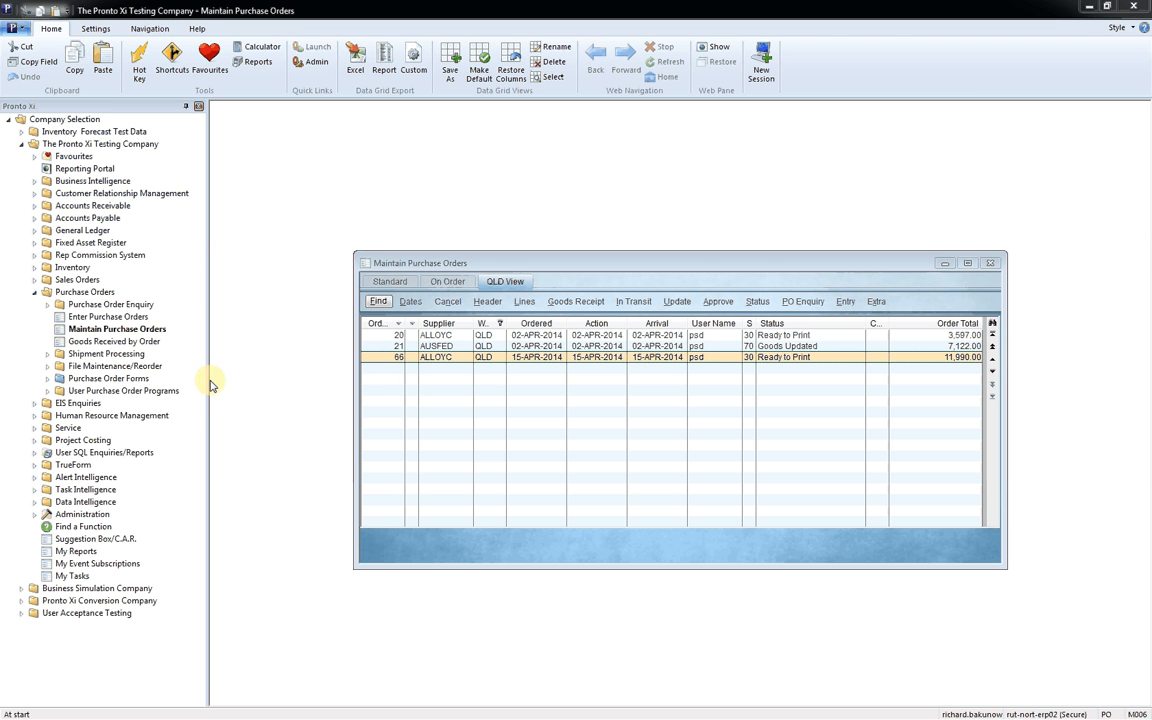
right_click(504, 285)
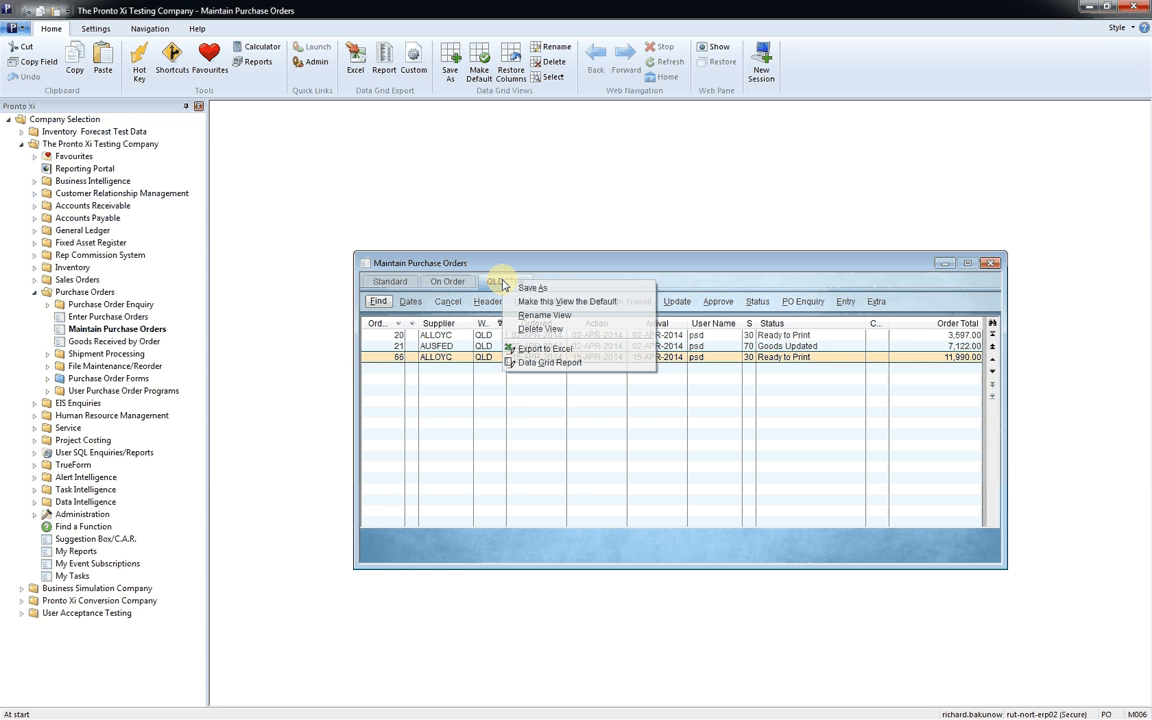
left_click(530, 330)
left_click(555, 397)
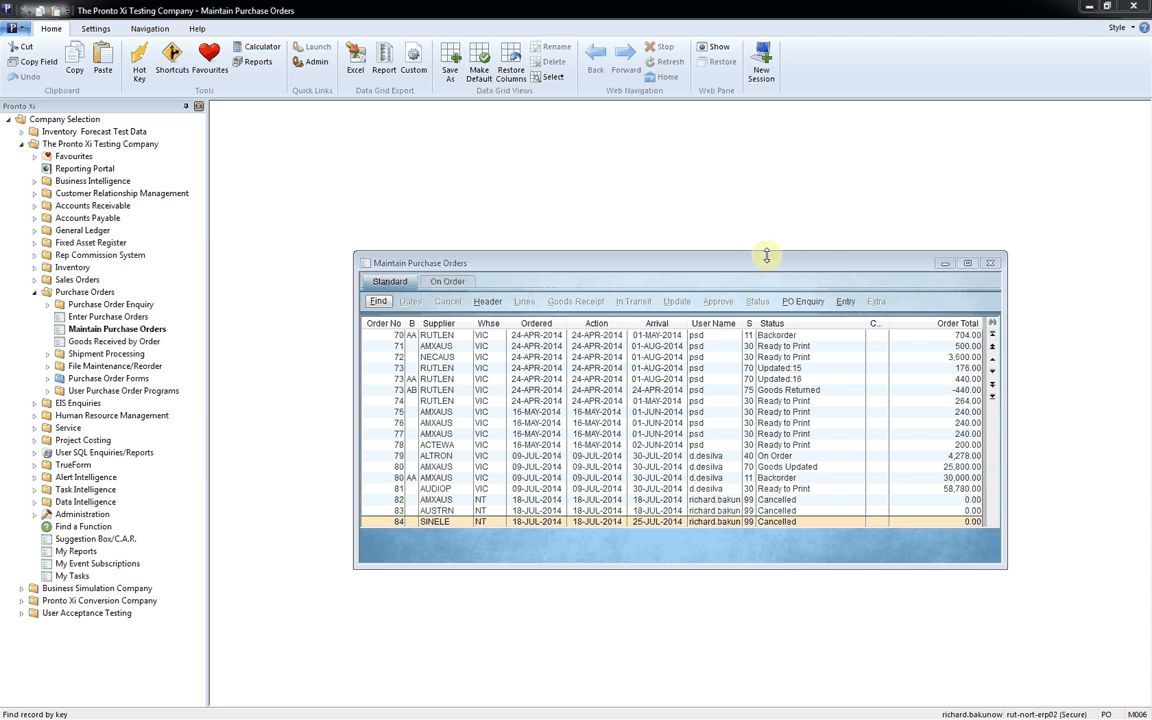
Step: Make the Maintain Purchase Orders window taller and browse back through the listed orders
left_click_drag(766, 256, 768, 184)
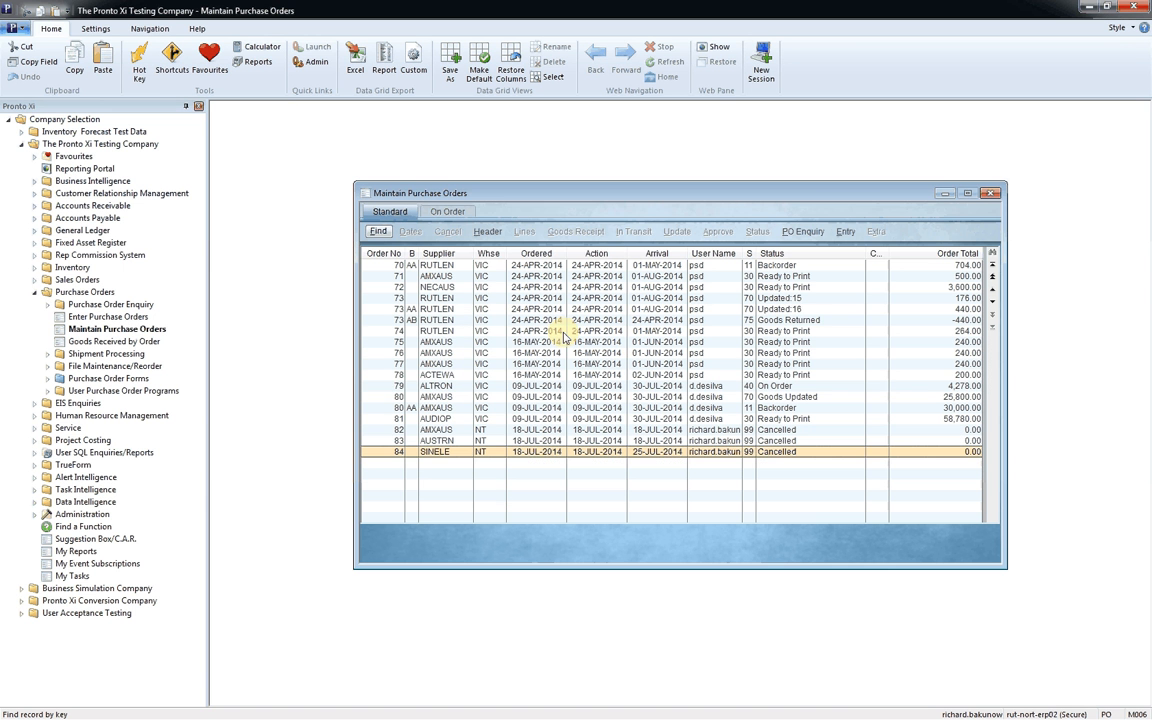
key("Up")
key("Up")
key("Up")
key("Up")
key("Up")
key("Up")
key("Up")
key("Up")
key("Up")
key("Up")
key("Up")
key("Up")
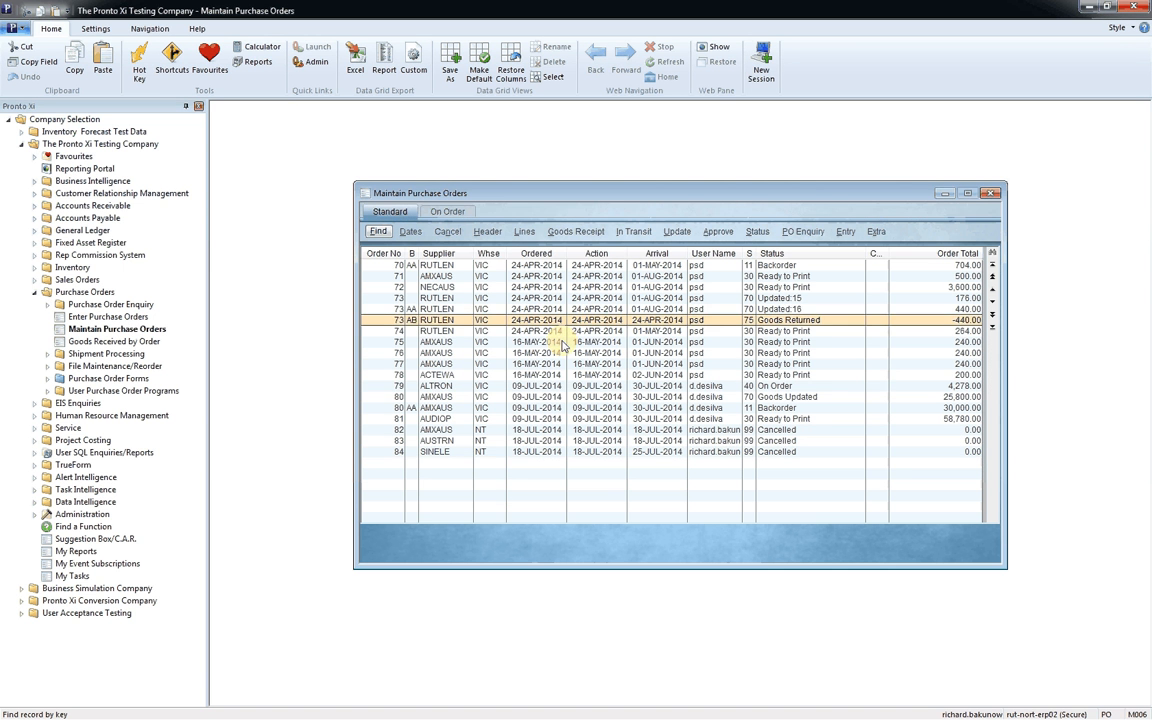
key("Up")
key("Up")
key("Up")
key("Up")
key("Up")
key("Up")
key("Up")
key("Up")
key("Up")
key("Up")
key("Up")
key("Up")
key("Up")
key("Down")
key("Down")
key("Down")
key("Down")
key("Down")
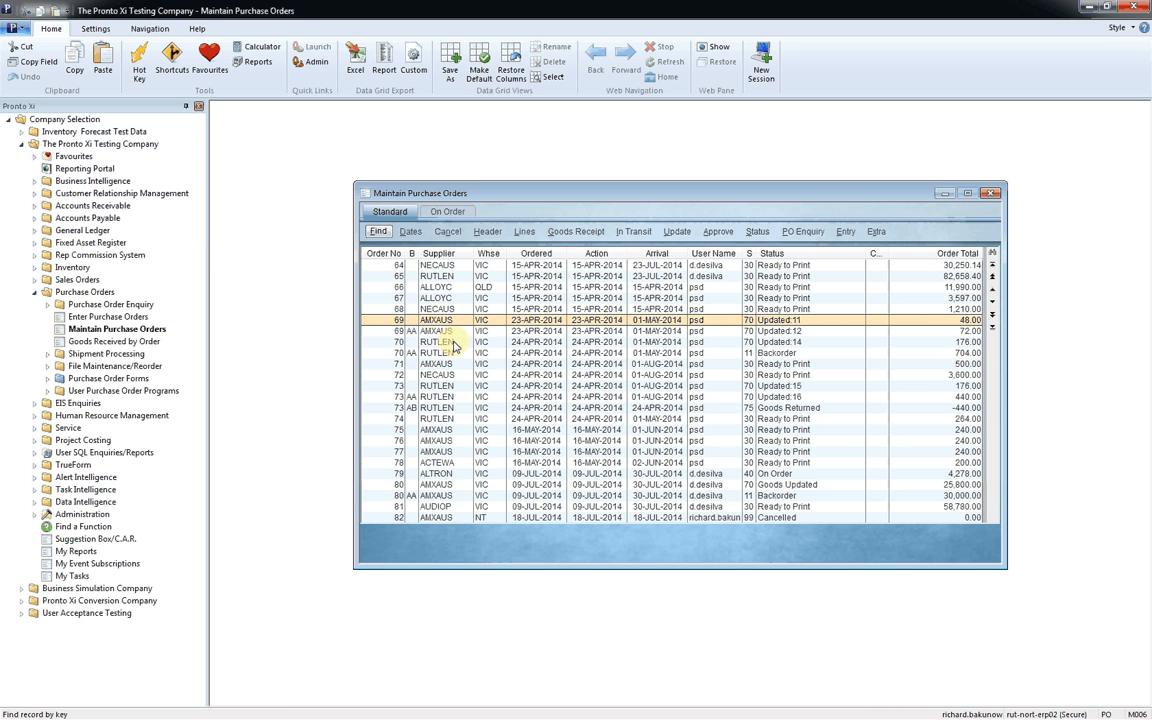
Step: Filter the Supplier column to values EQUAL TO amxaus without matching case, discarding failing rows, and go to the first order
right_click(437, 253)
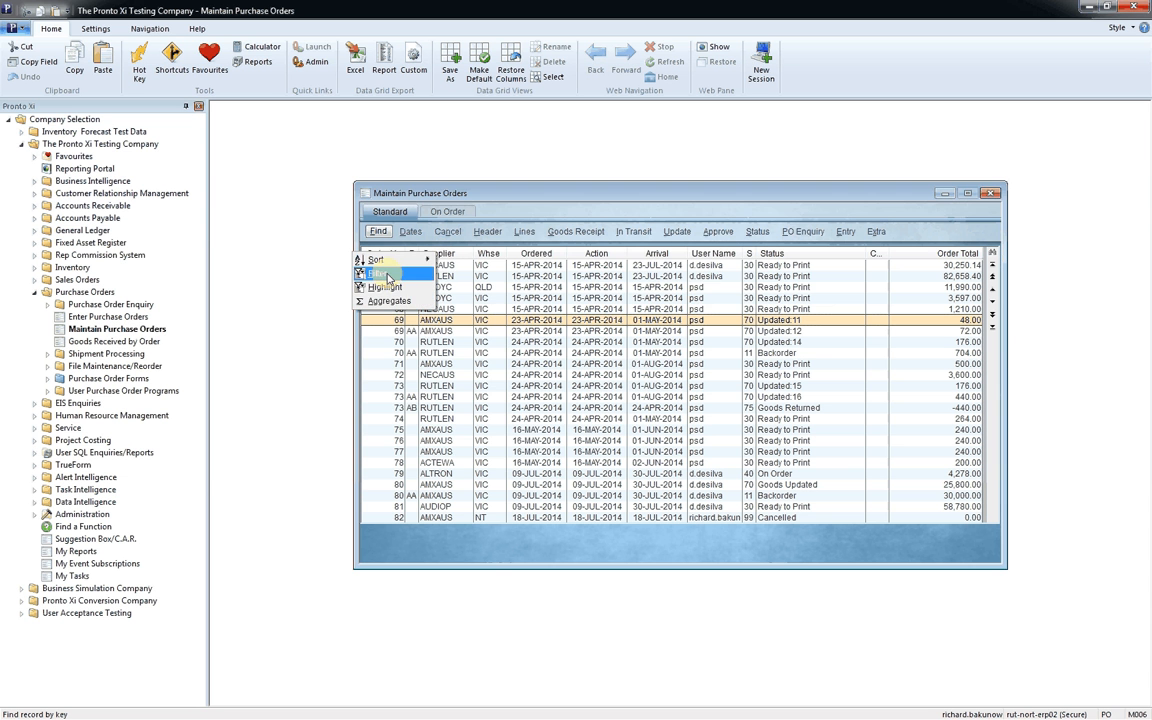
left_click(388, 274)
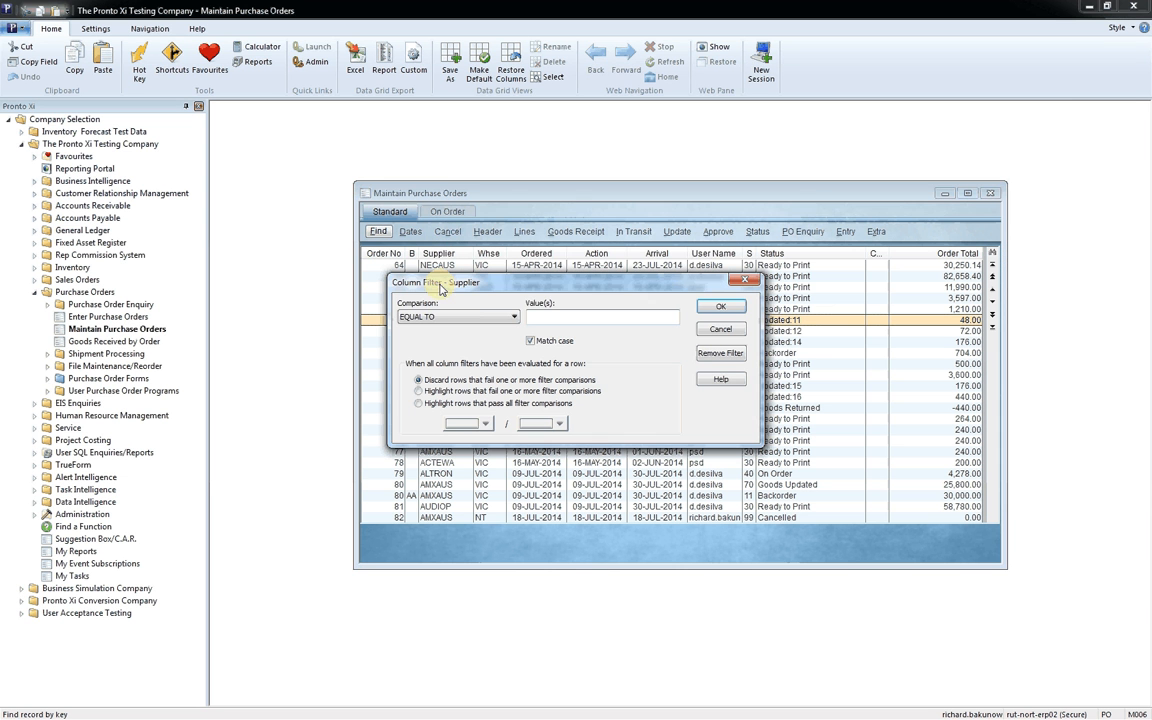
left_click(548, 316)
type("am")
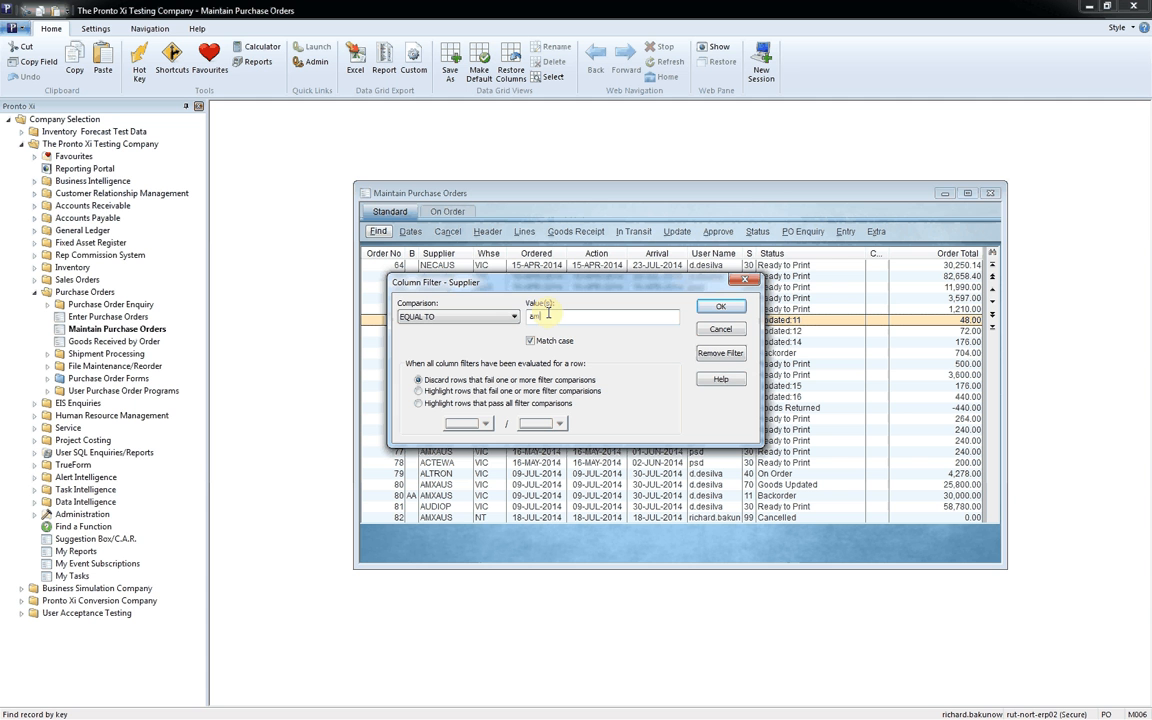
type("xaus")
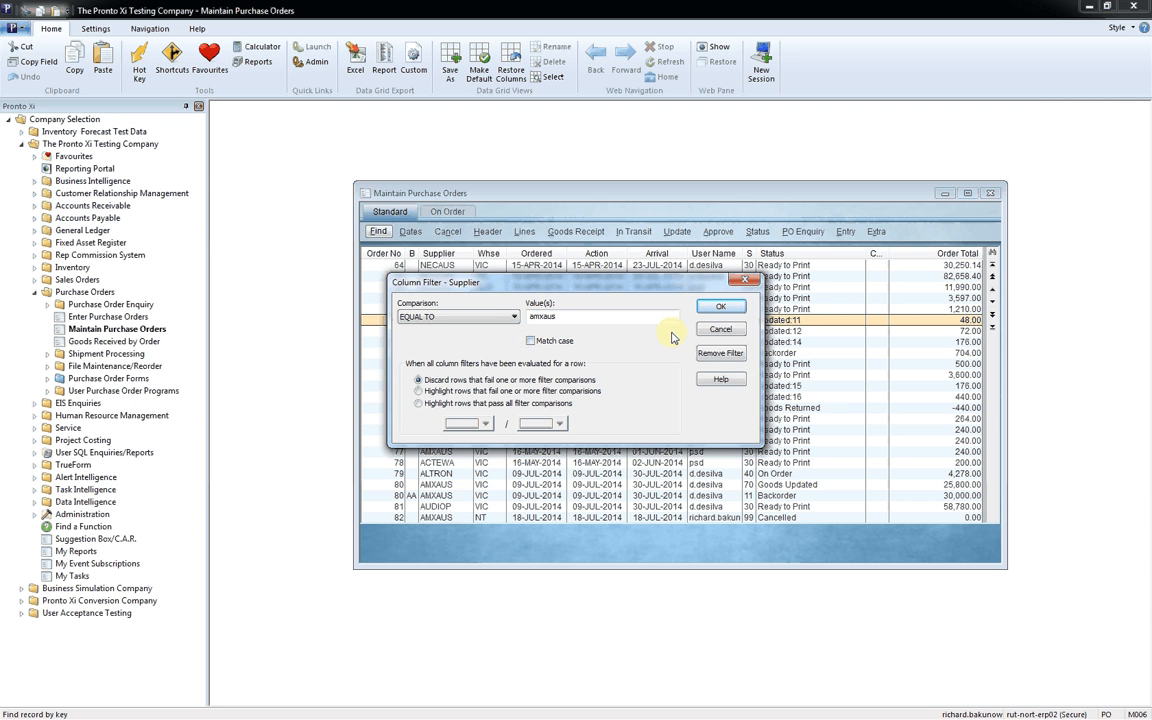
left_click(725, 309)
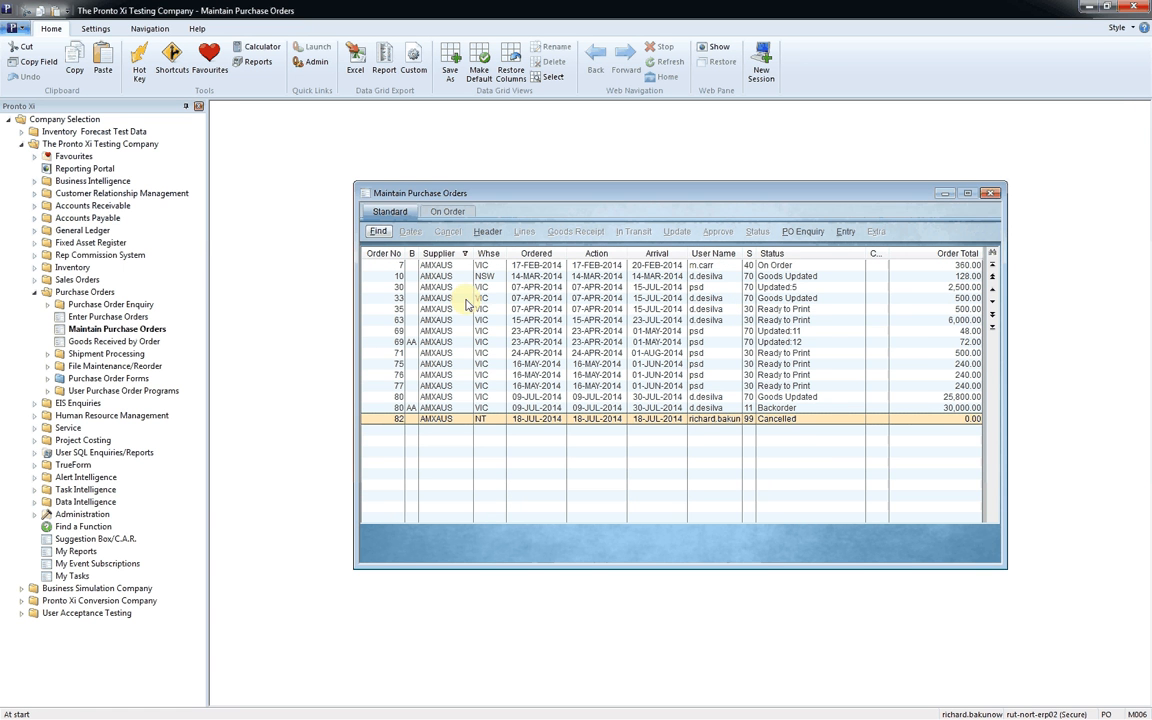
left_click(772, 333)
key("ctrl+Home")
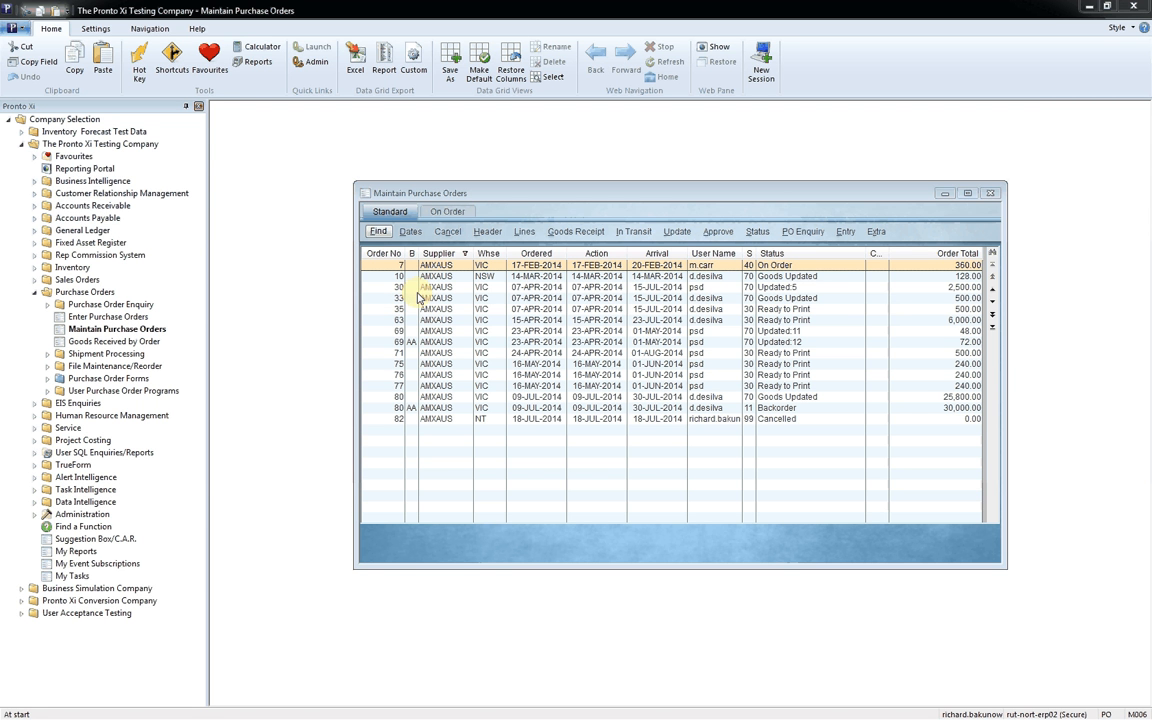
Step: Define conditional highlighting on the Order Total column for values GREATER THAN 10000
right_click(948, 258)
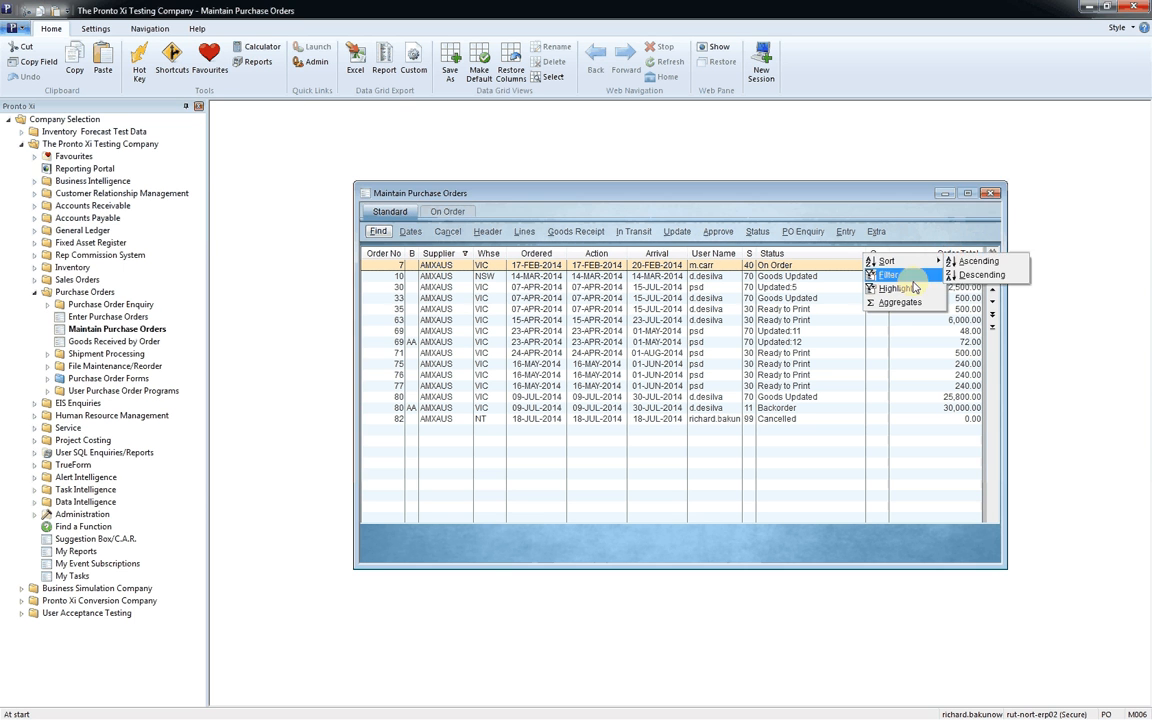
left_click(913, 288)
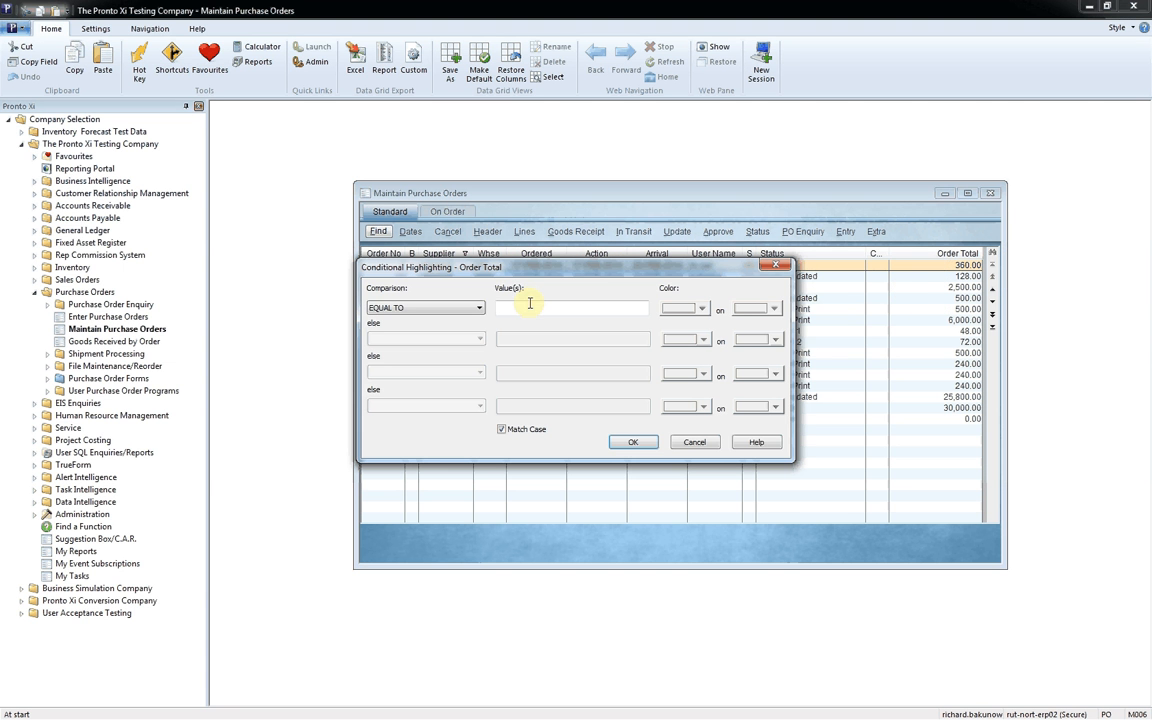
left_click(480, 310)
left_click(453, 335)
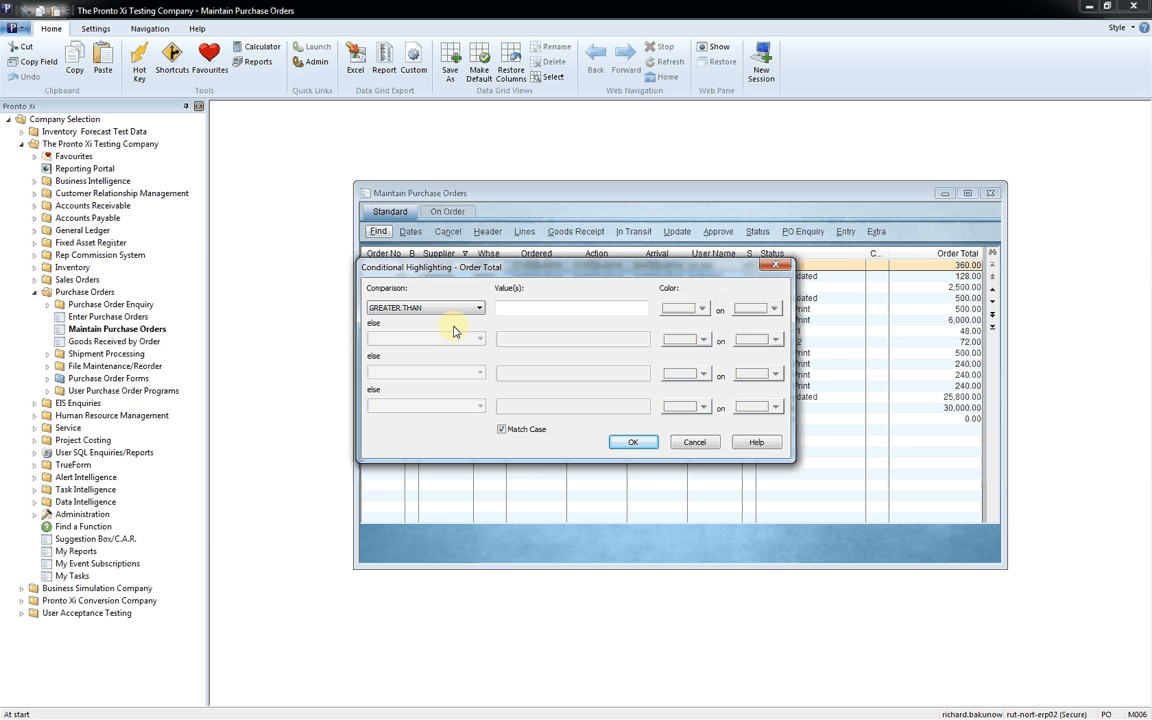
left_click(535, 306)
type("1")
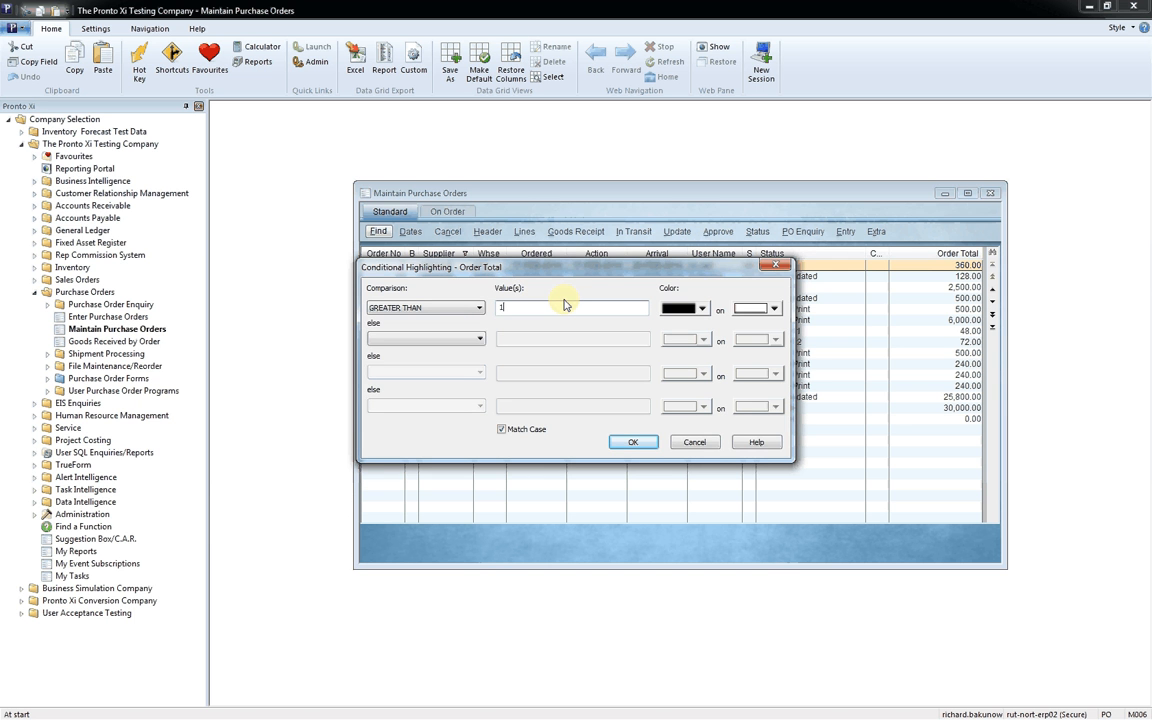
type("0000")
Step: Choose red as the text colour of the Order Total highlighting rule and apply it
left_click(700, 308)
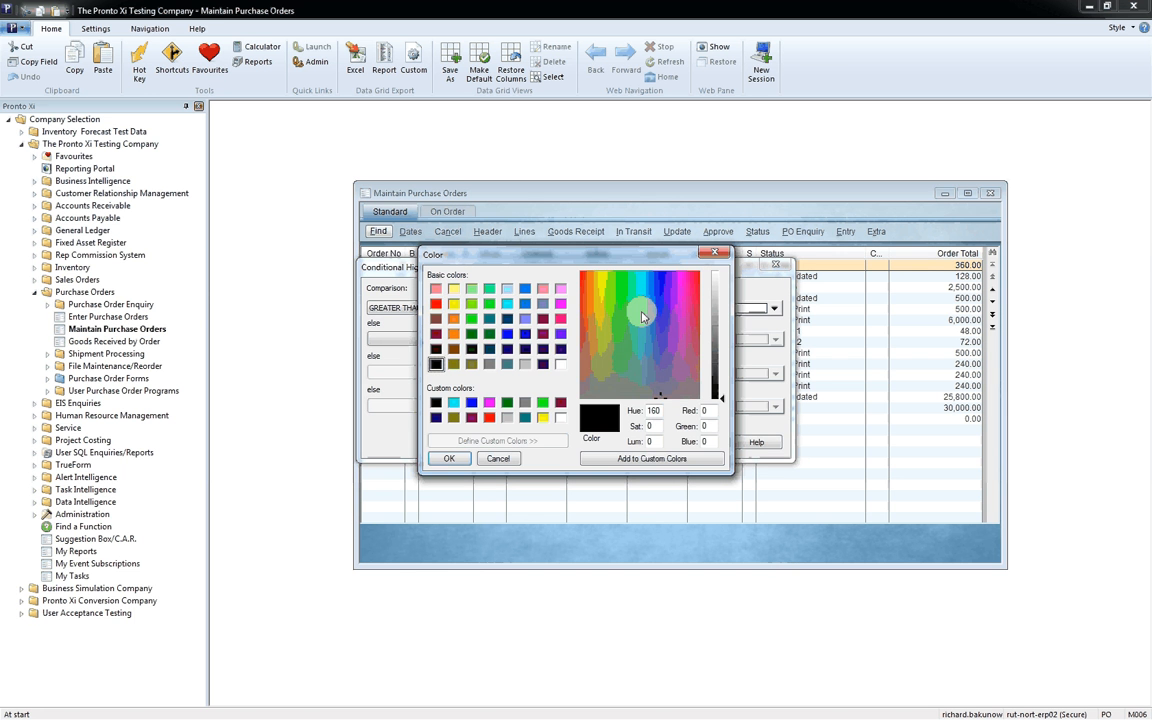
left_click(436, 305)
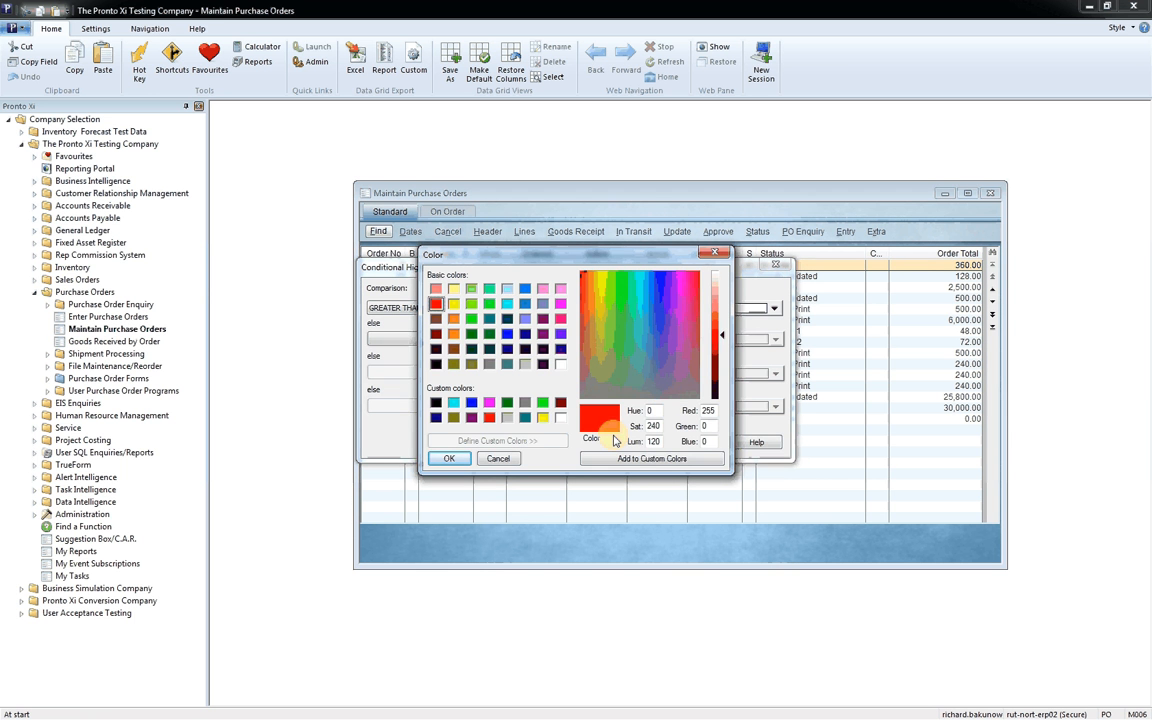
left_click(449, 459)
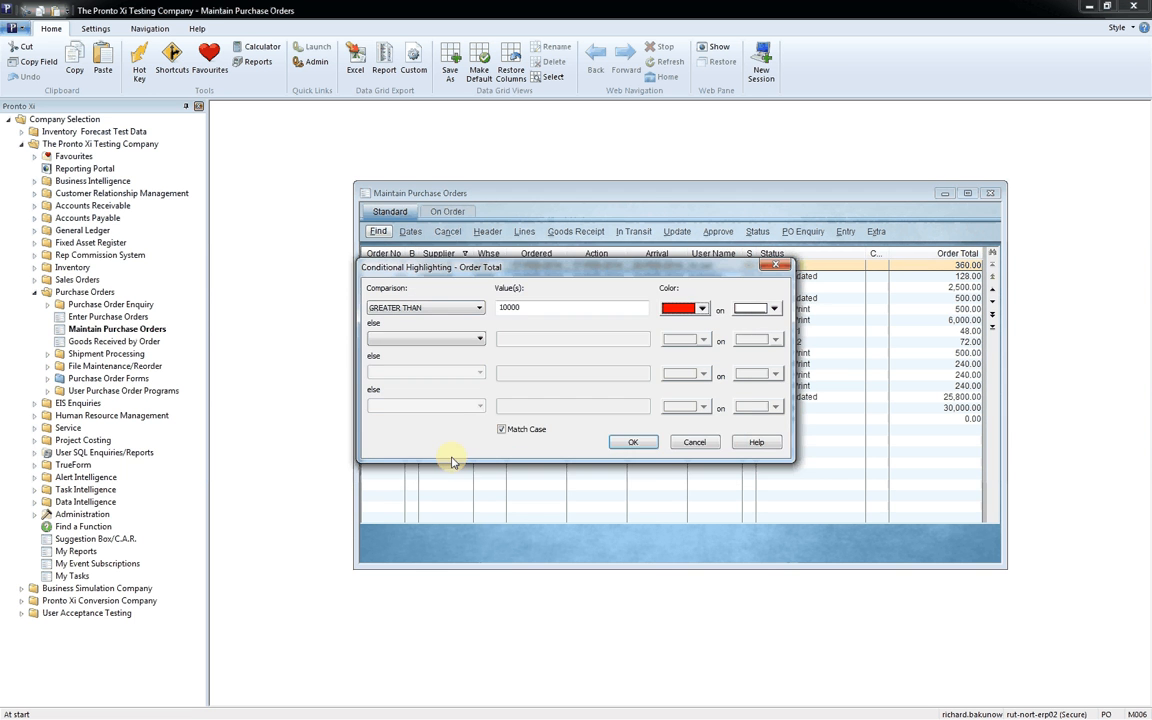
left_click(632, 443)
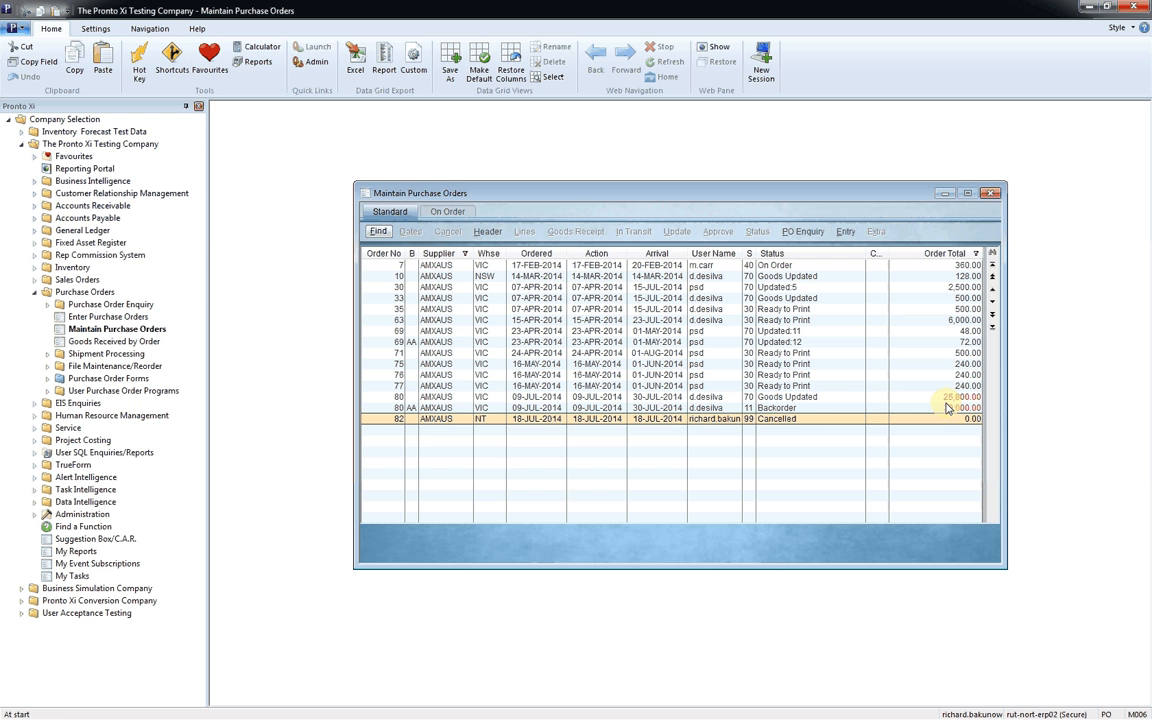
Step: Save the filtered and highlighted grid as a new view named "AMX Orders Nationall over $10K"
left_click(548, 408)
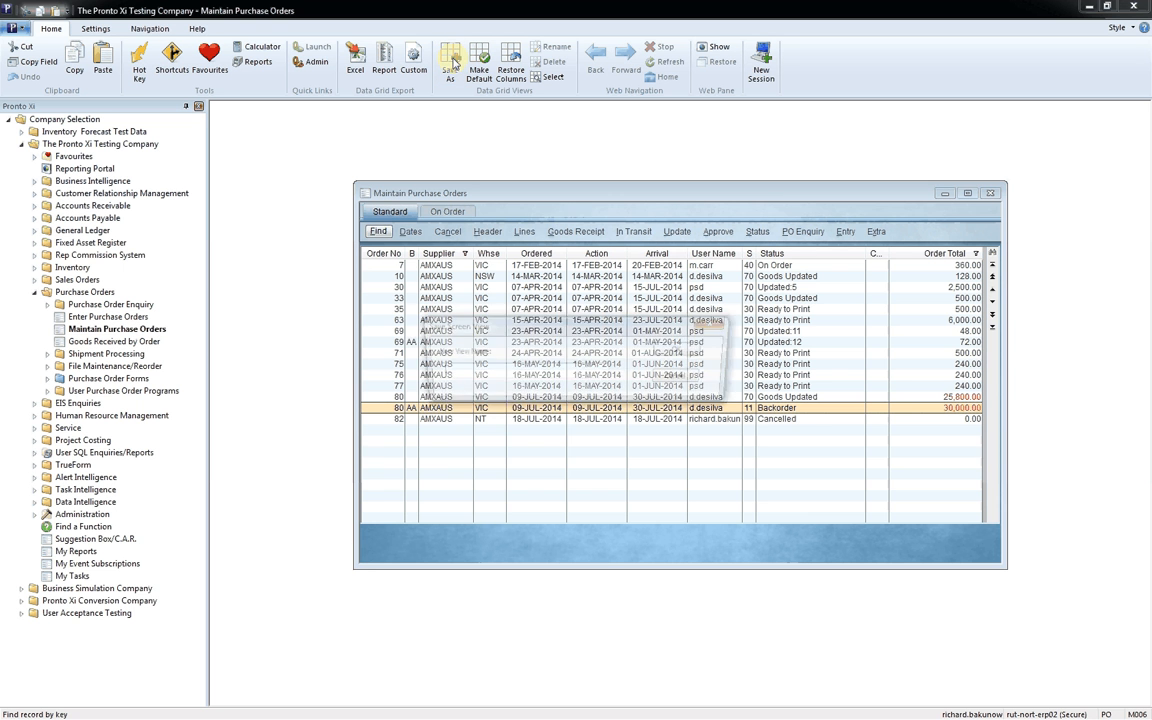
type("AM")
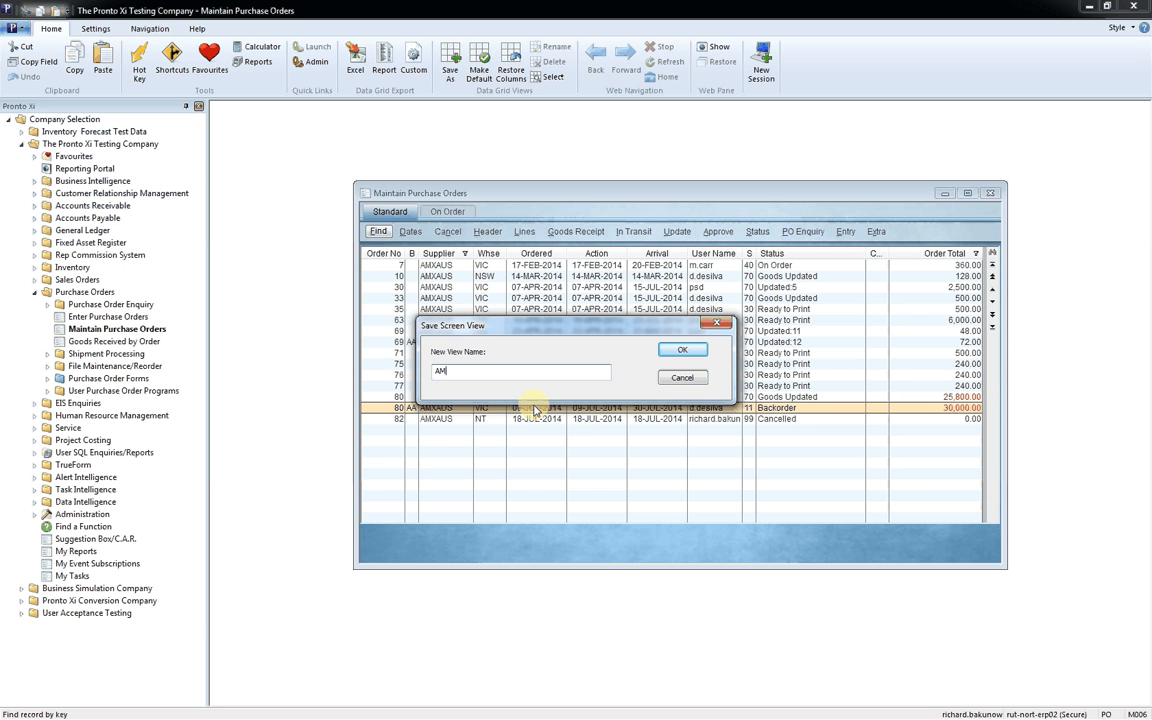
type("X Orders Nationall over $10K")
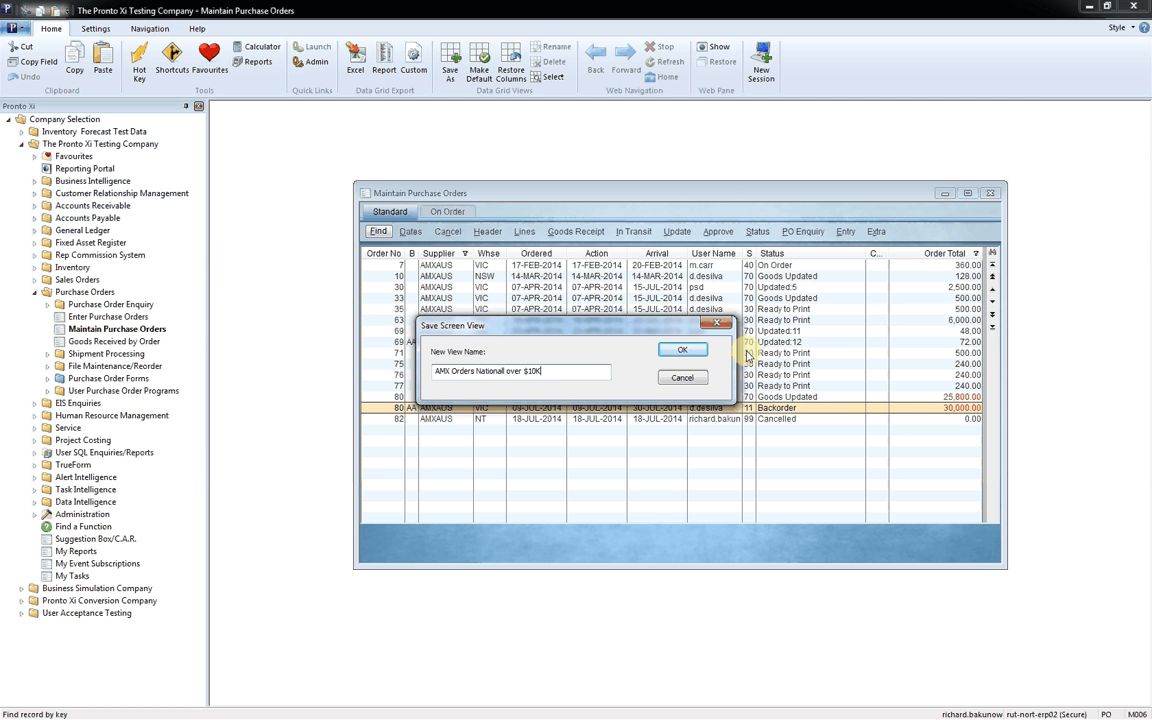
left_click(683, 351)
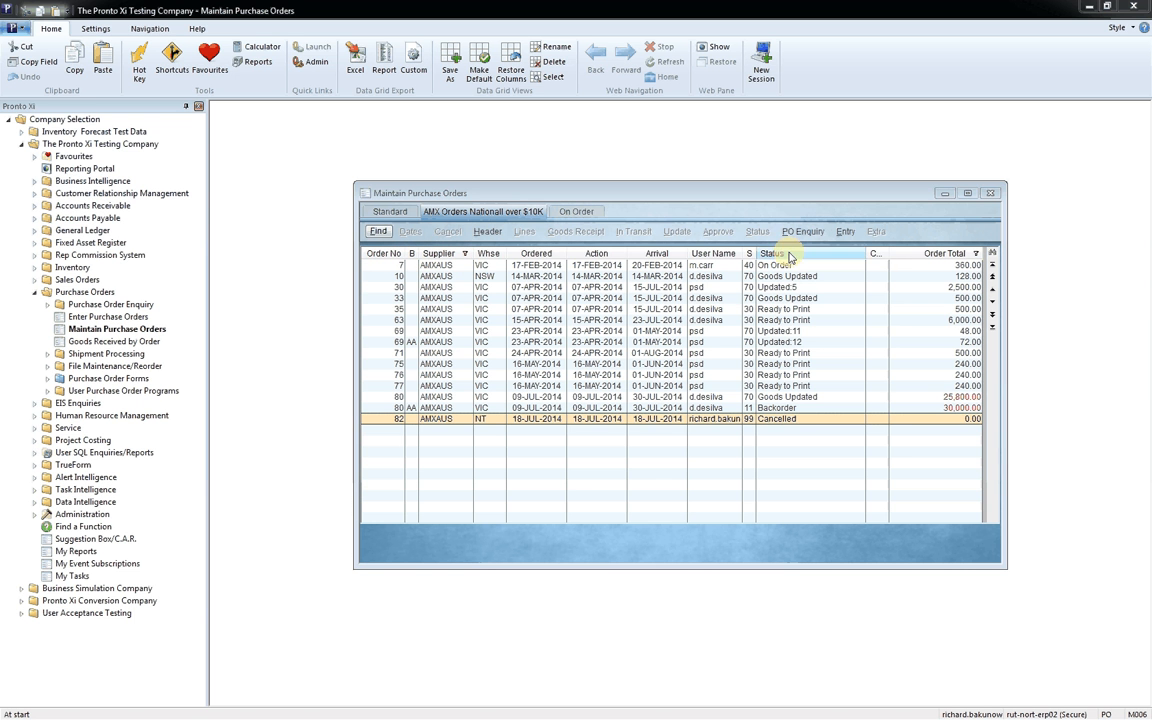
Step: Rearrange the view's columns so Ordered, Order Total and Status follow Order No, with Supplier placed between Action and Arrival
left_click_drag(790, 256, 410, 256)
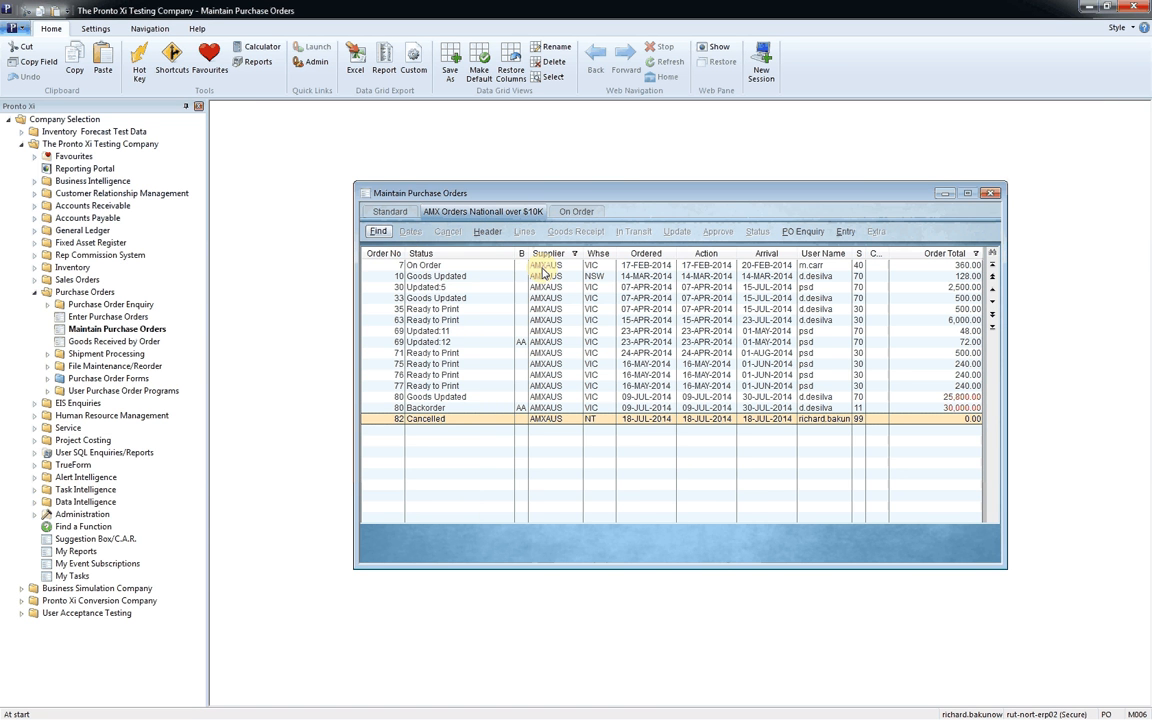
left_click_drag(557, 256, 670, 285)
left_click(588, 254)
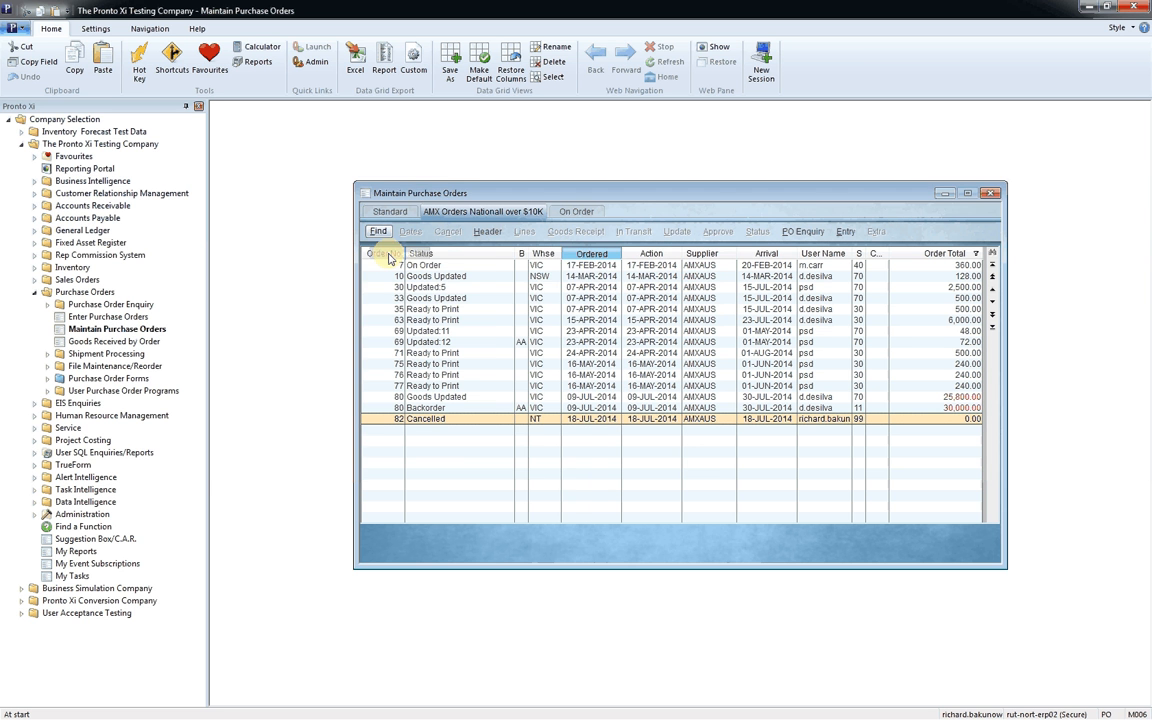
left_click_drag(390, 257, 402, 256)
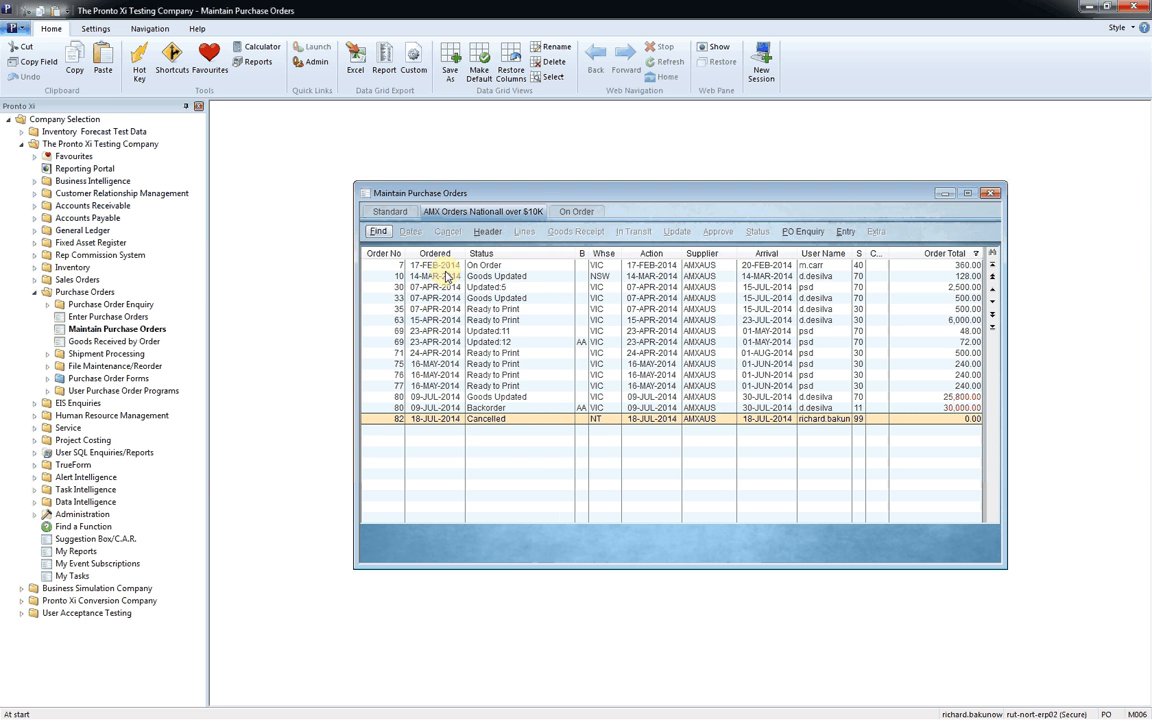
left_click(947, 257)
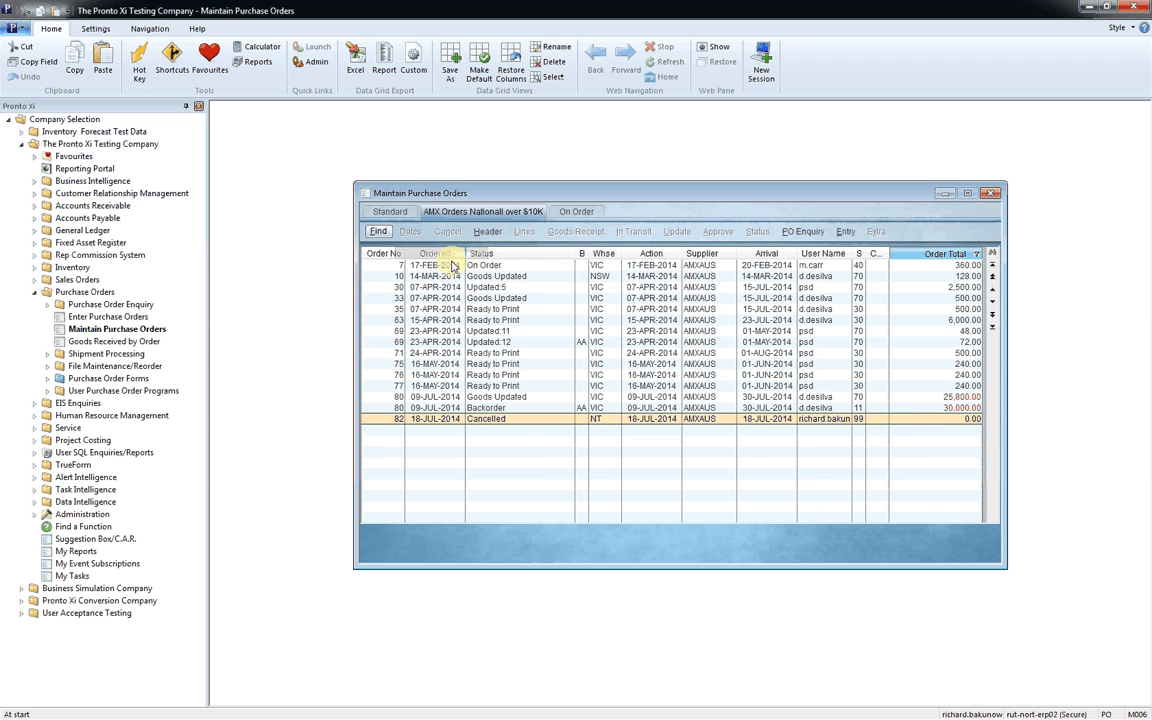
left_click_drag(452, 263, 460, 260)
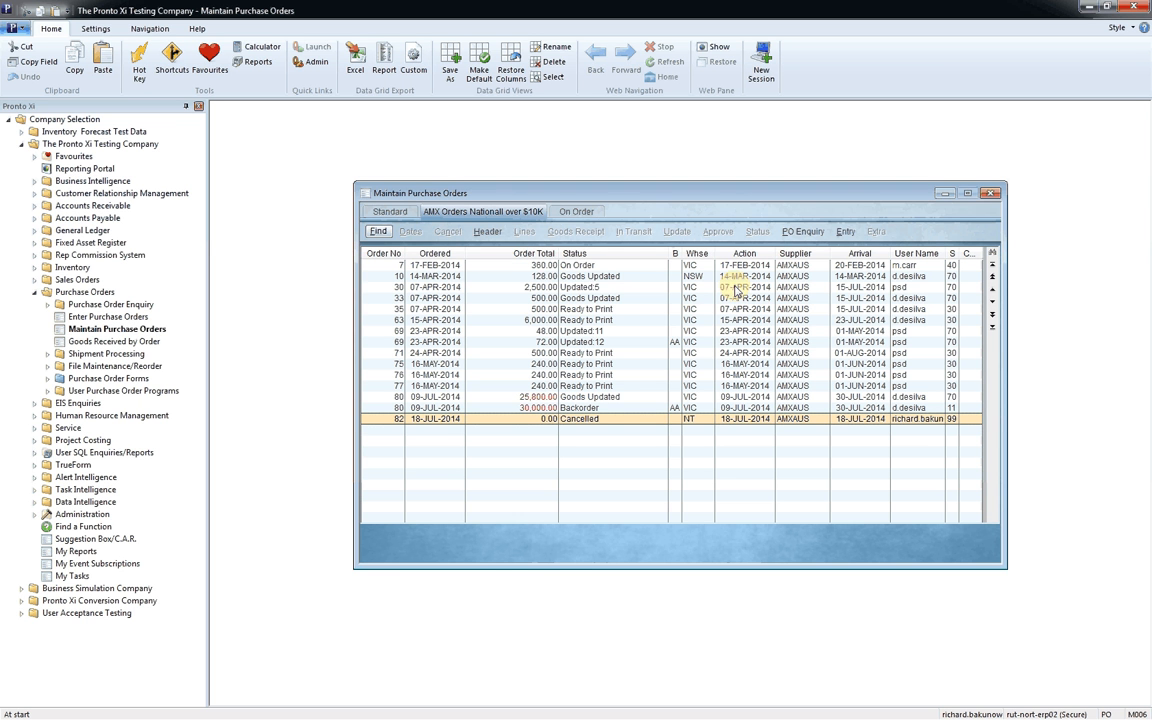
Step: Restore the view's original column sizes and positions and move the purchase orders window higher in the workspace
left_click(515, 71)
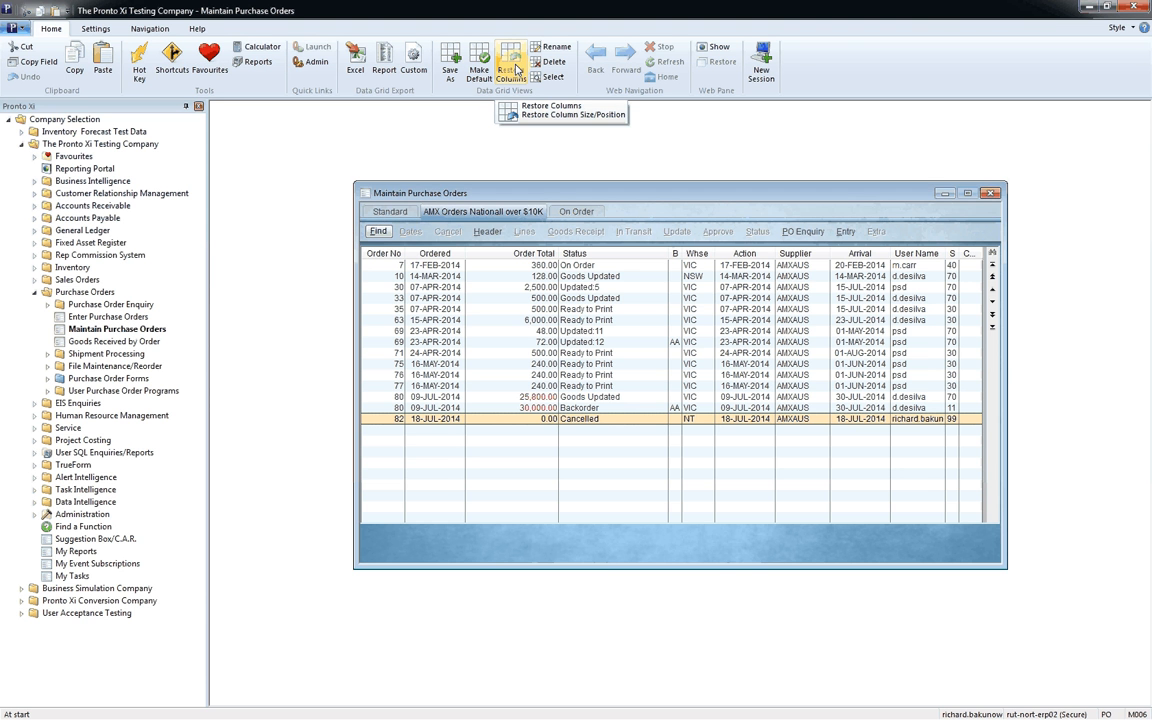
left_click(517, 70)
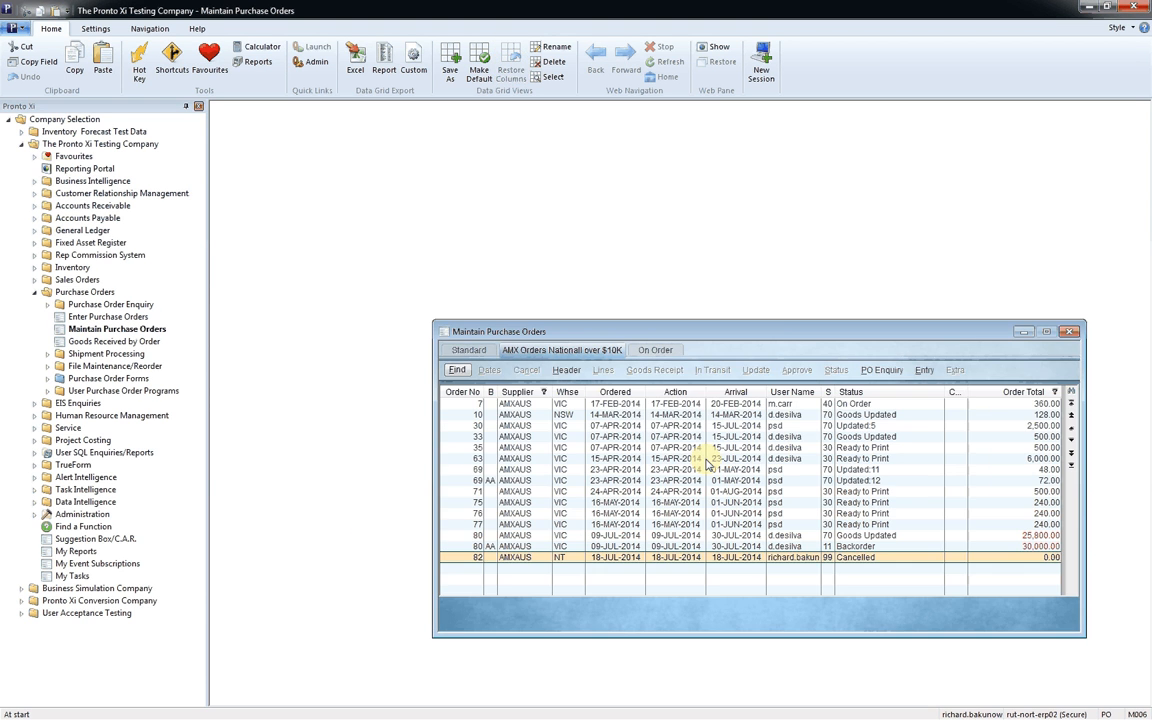
left_click_drag(767, 322, 652, 175)
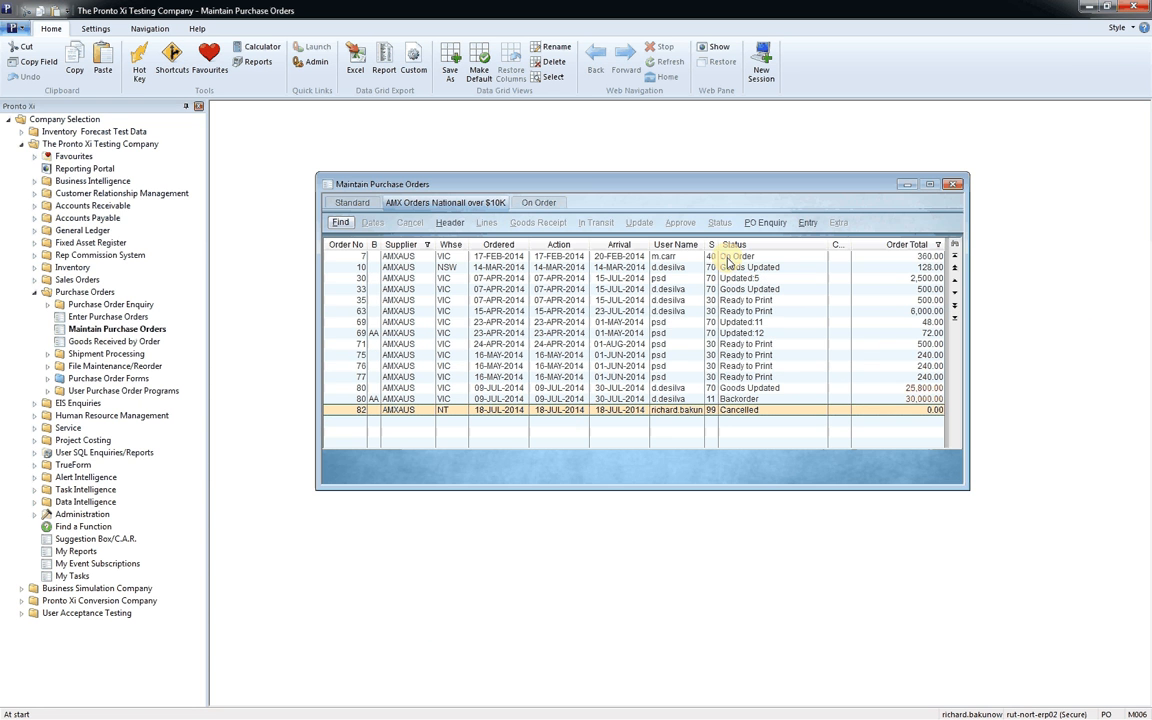